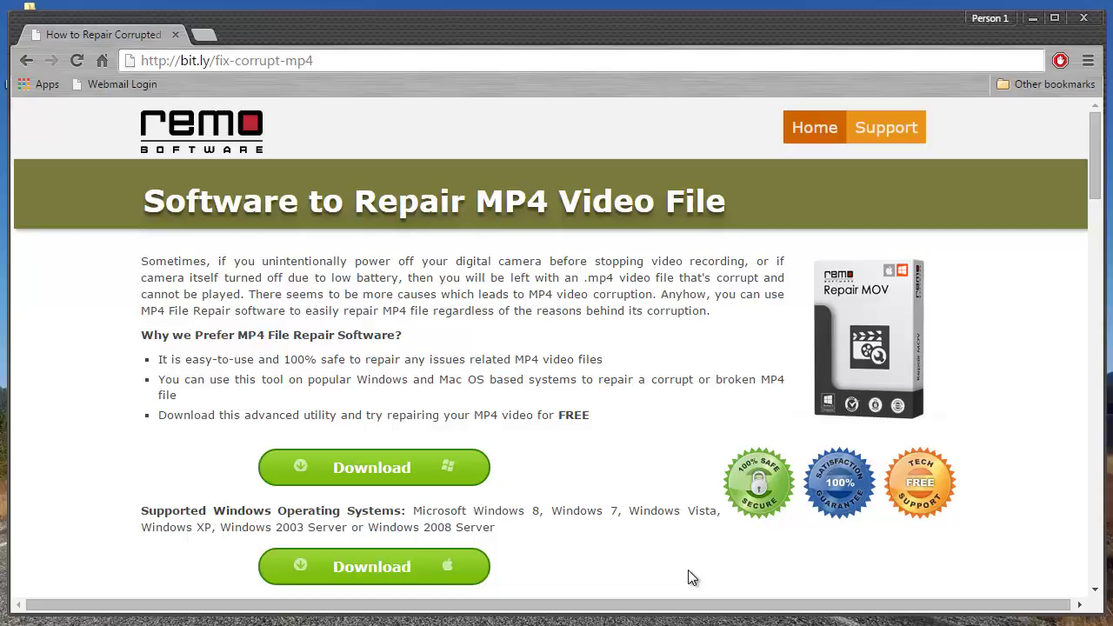
# Minimize the Chrome page showing the MP4 repair software to bring Remo Repair MOV into view.
pyautogui.click(348, 62)
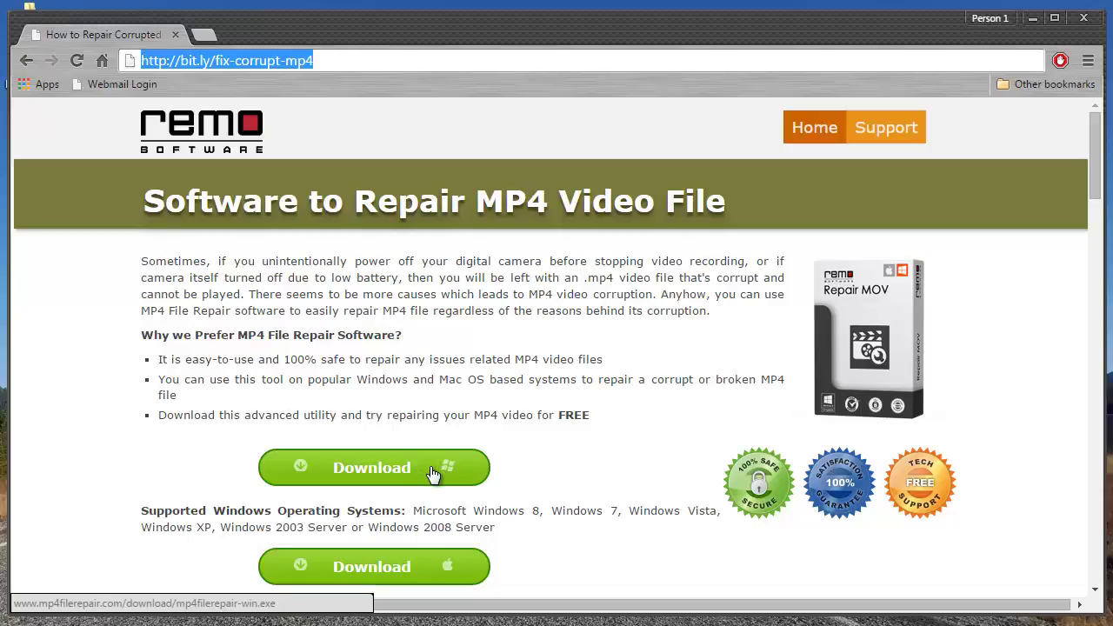
pyautogui.click(628, 474)
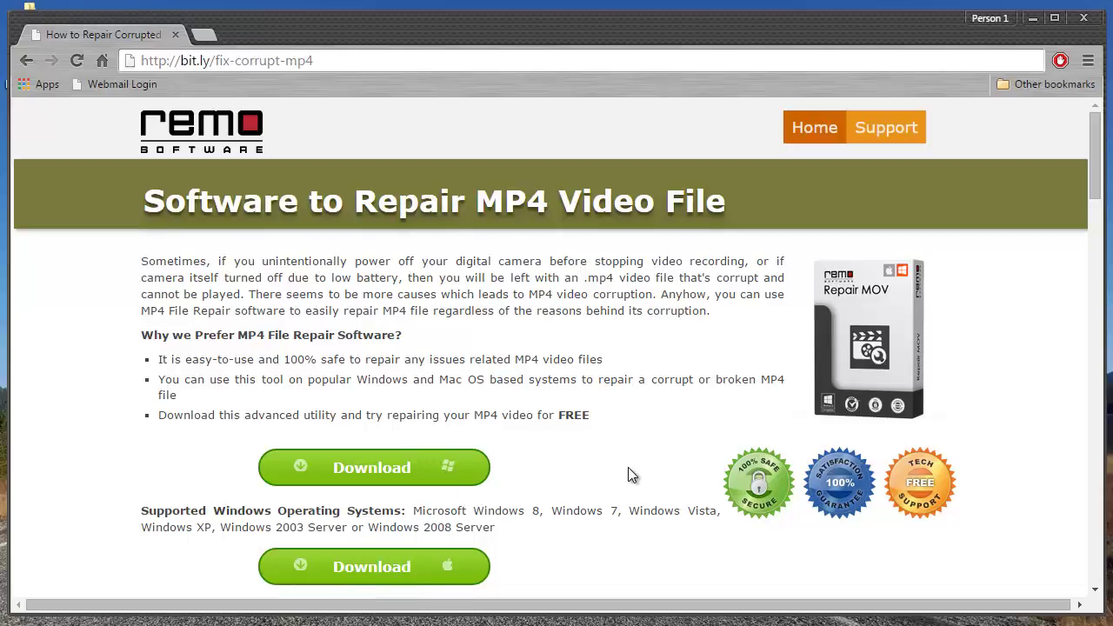
pyautogui.click(1033, 19)
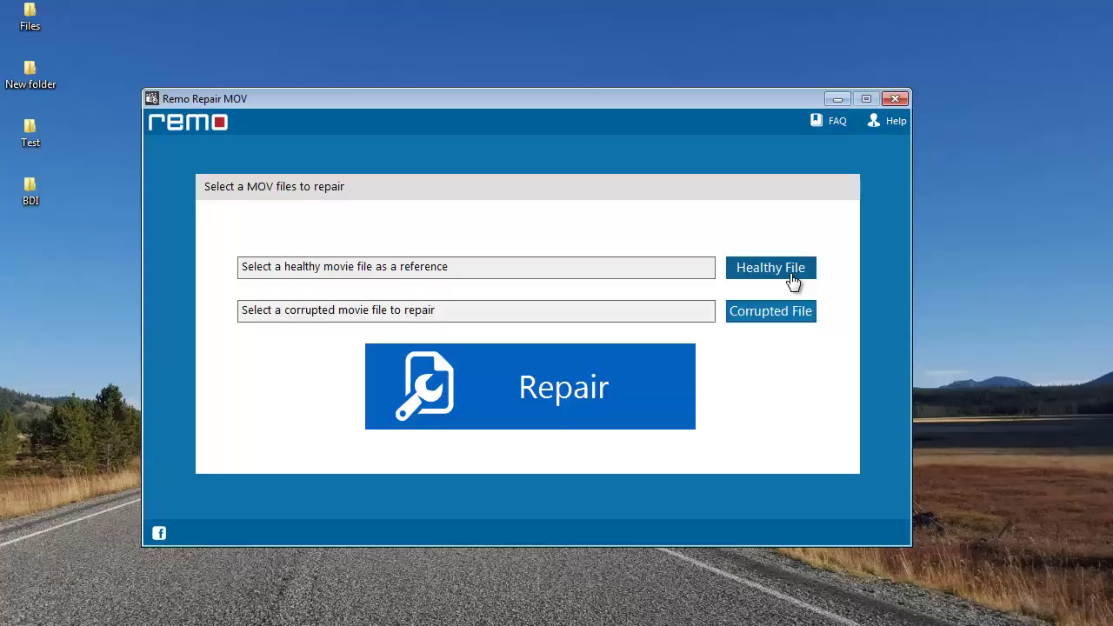
# Open New folder and try playing (6)CcutMoov&PstBtwMdat-O1, which fails with a cannot-play error.
pyautogui.doubleClick(56, 87)
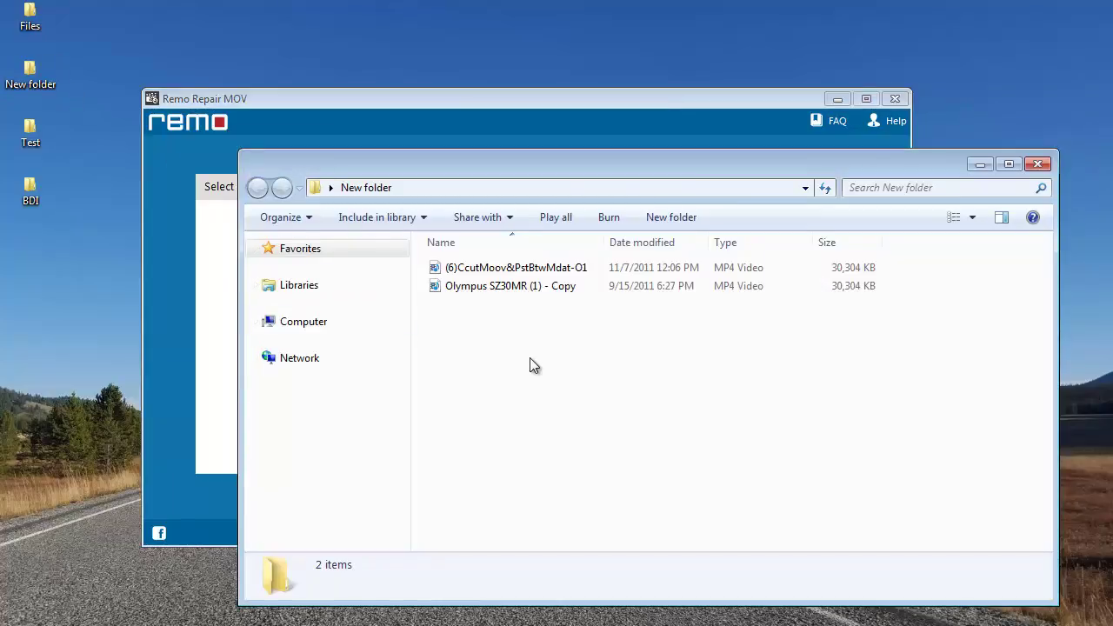
pyautogui.click(554, 268)
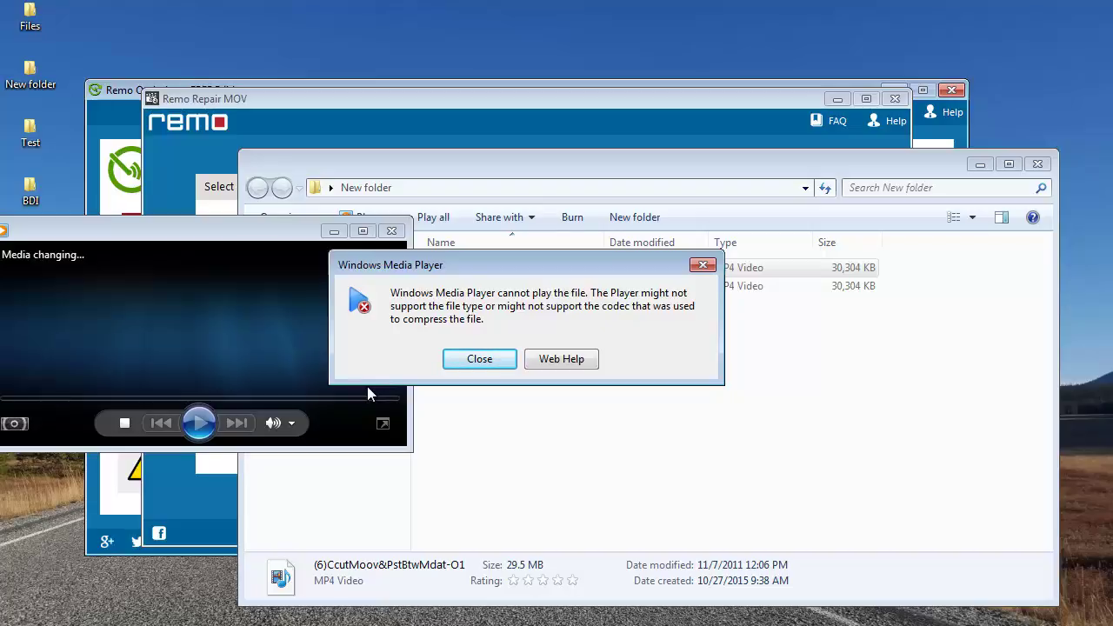
pyautogui.click(705, 268)
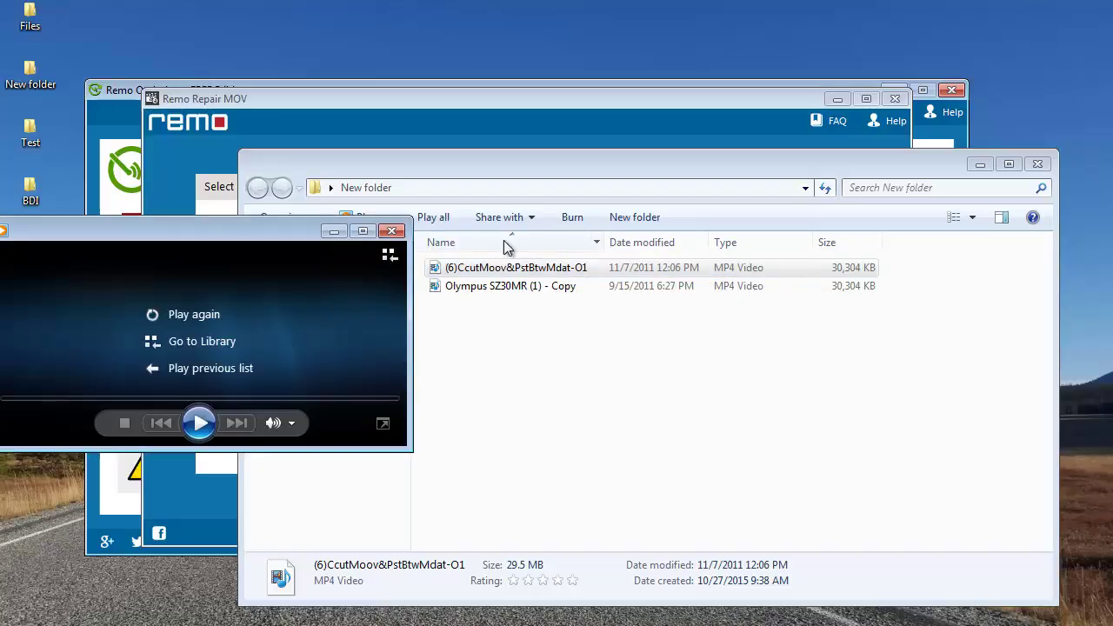
pyautogui.click(392, 231)
# Play Olympus SZ30MR (1) - Copy to confirm it works, then close the playback.
pyautogui.click(472, 334)
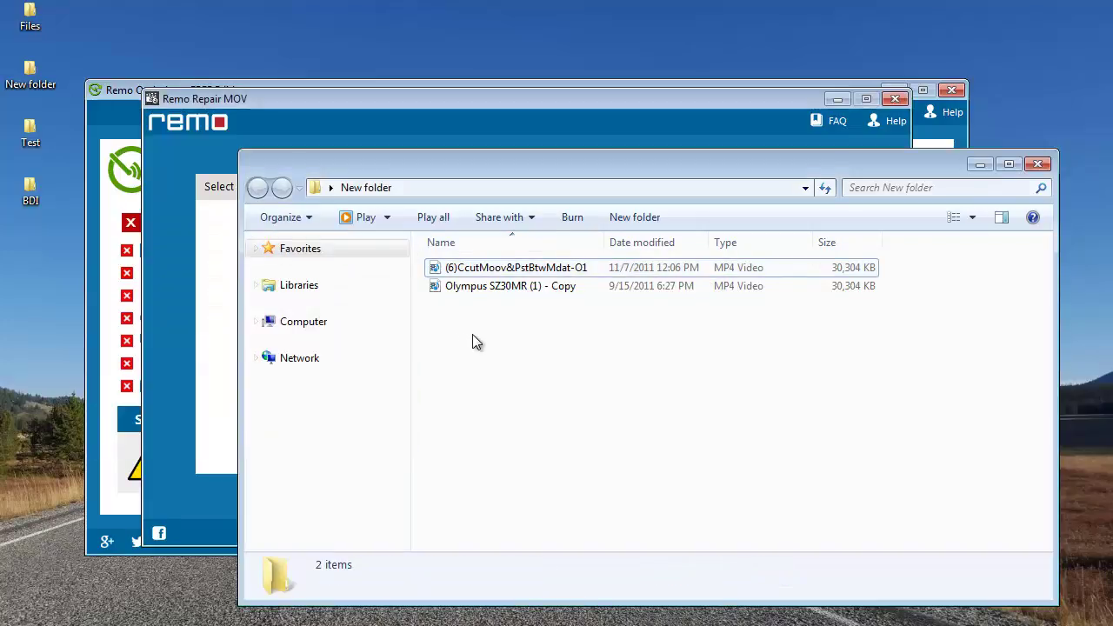
pyautogui.click(484, 291)
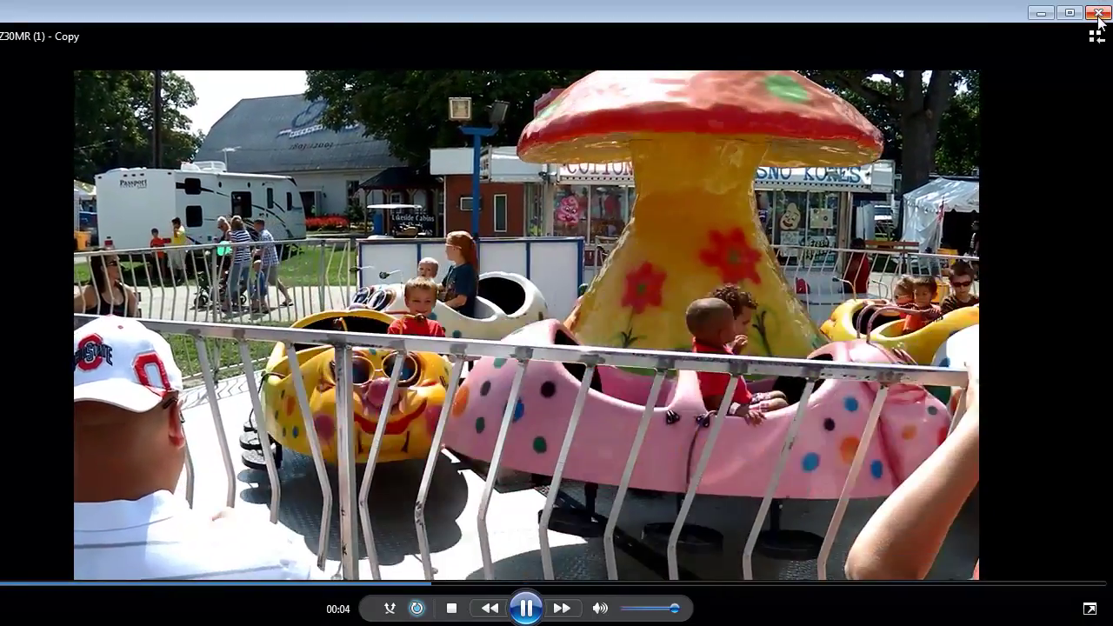
pyautogui.click(1098, 13)
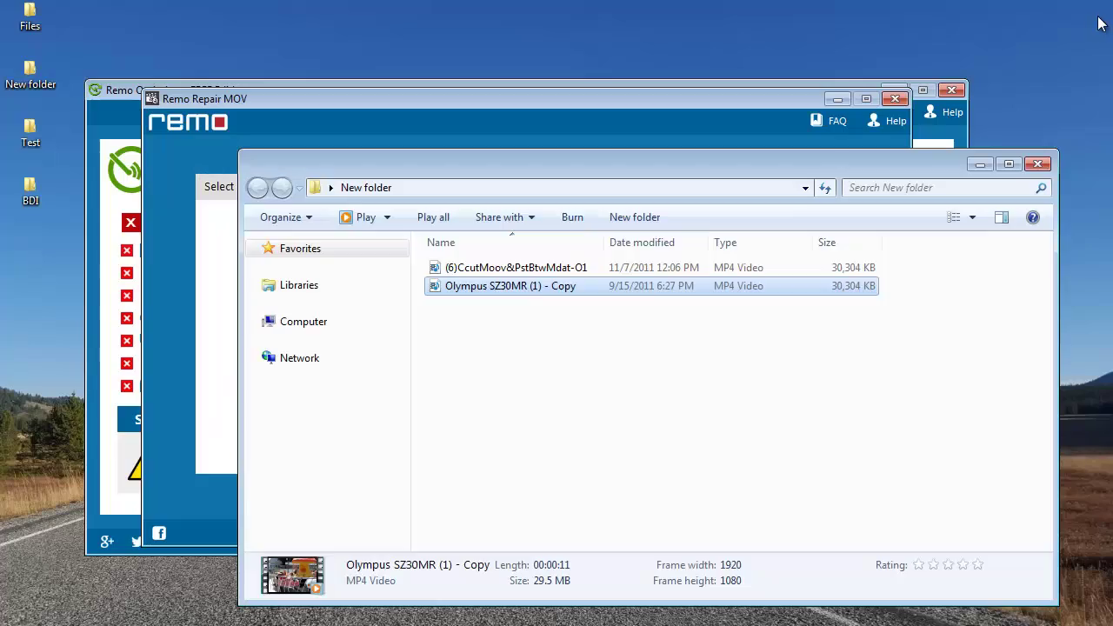
# Close New folder and choose (6)CcutMoov&PstBtwMdat-O1.MP4 as the corrupted file.
pyautogui.click(1037, 165)
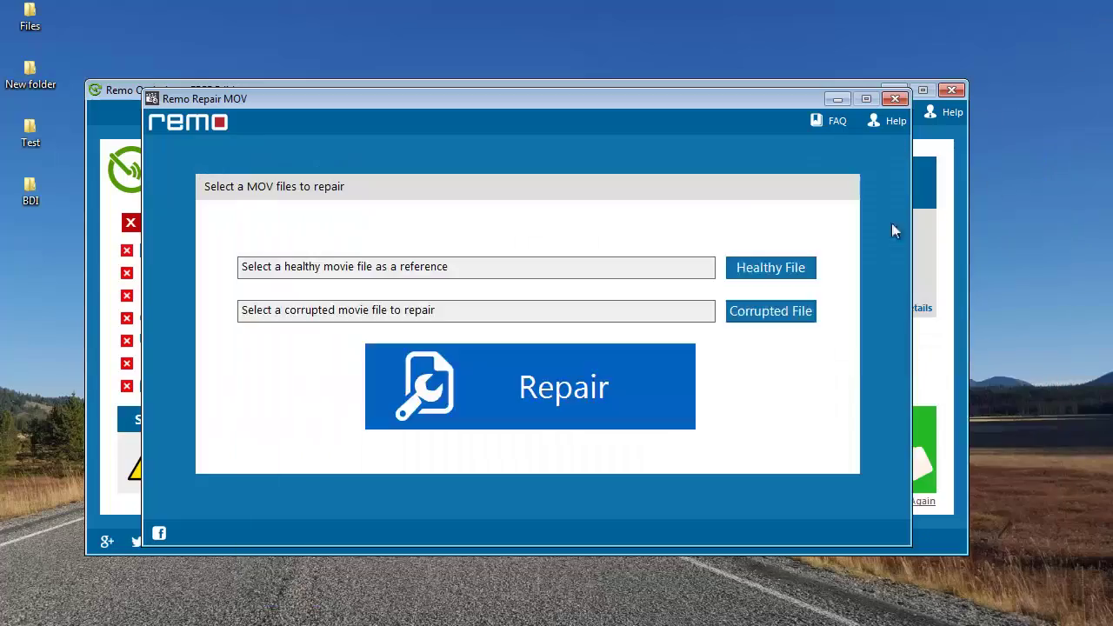
pyautogui.click(763, 320)
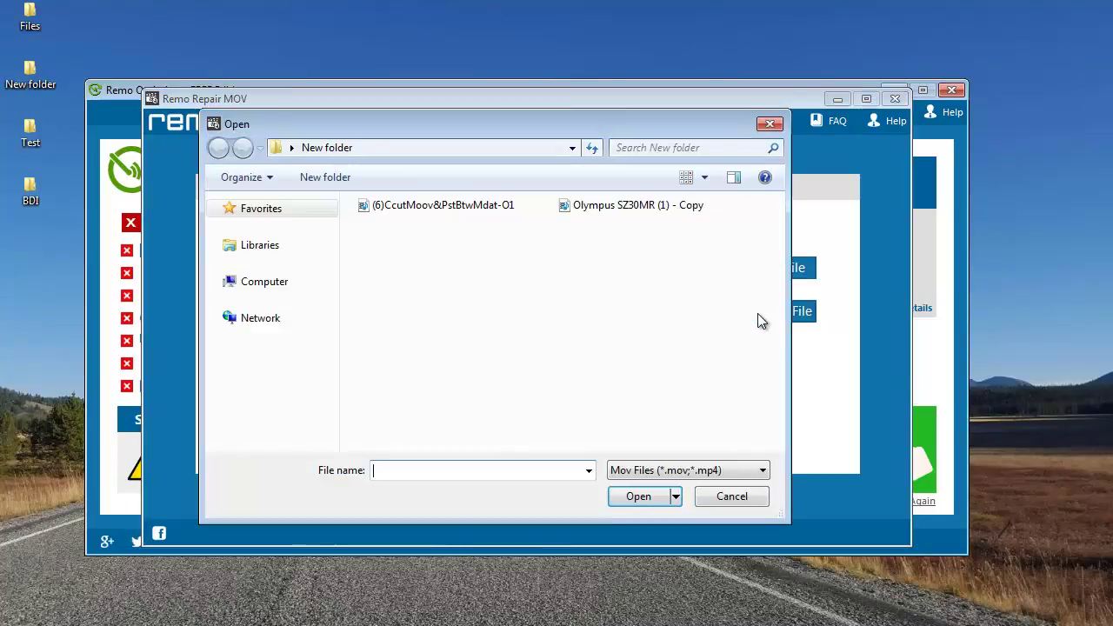
pyautogui.click(404, 209)
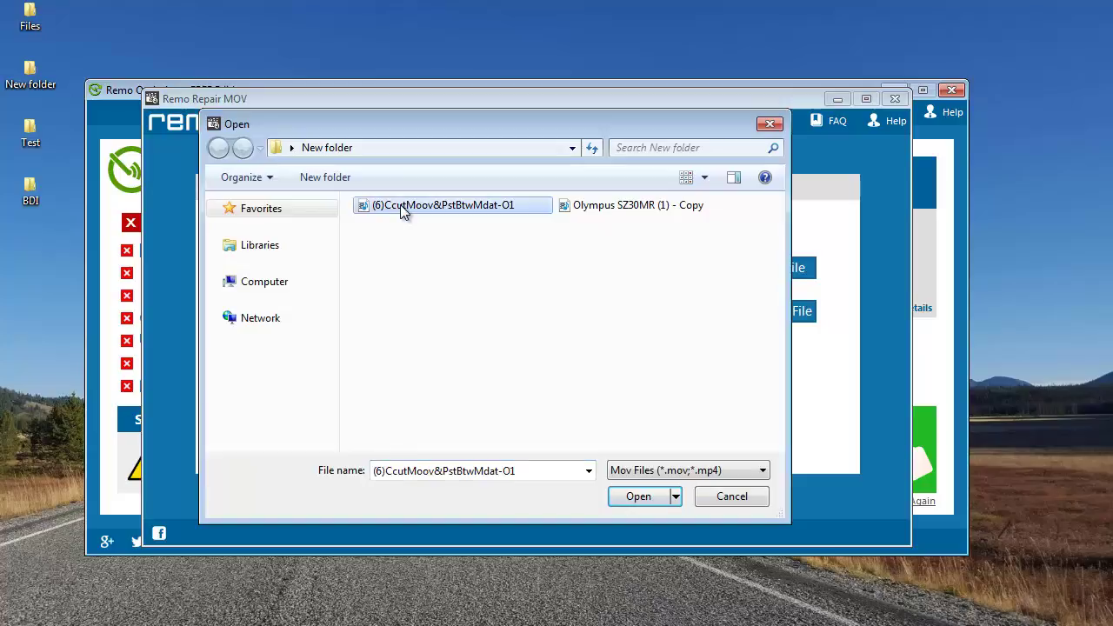
pyautogui.click(650, 500)
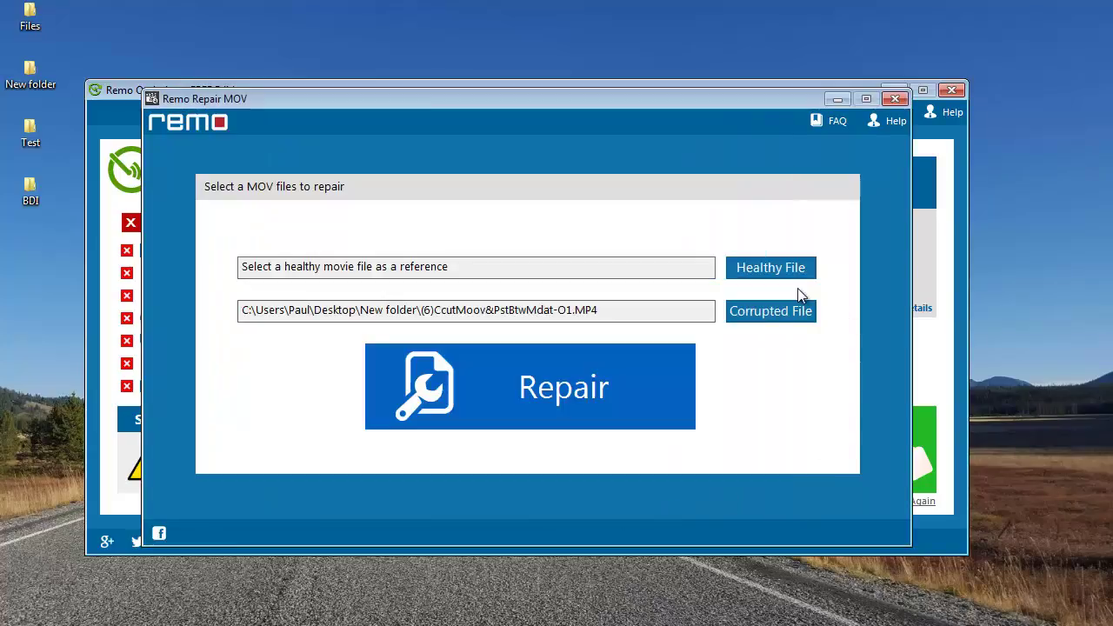
# Choose Olympus SZ30MR (1) - Copy.MP4 as the healthy reference file.
pyautogui.click(762, 267)
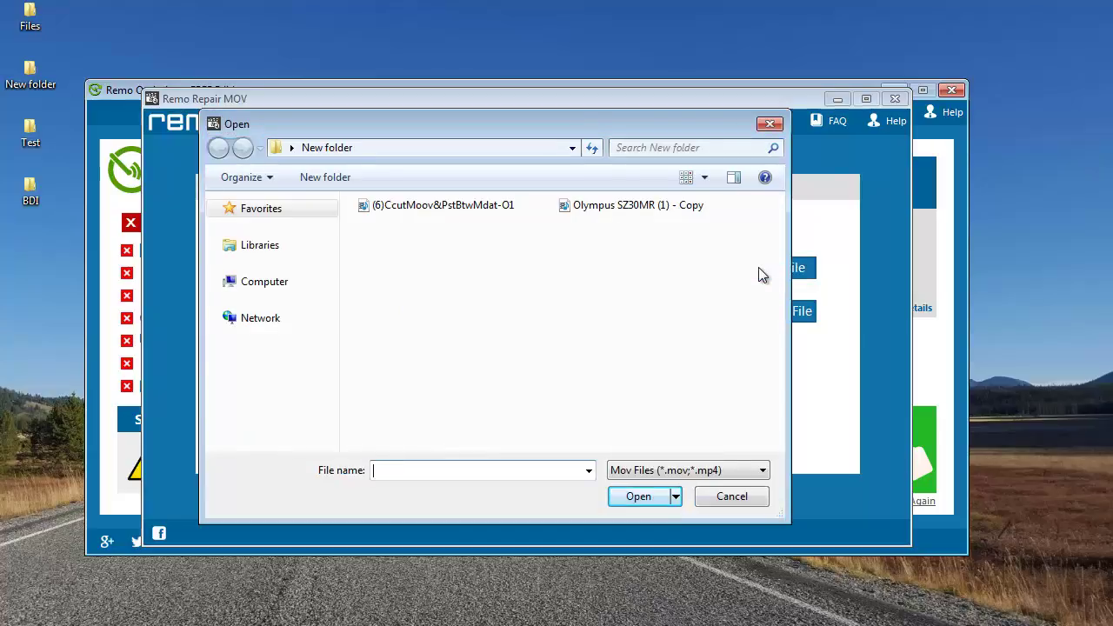
pyautogui.click(608, 206)
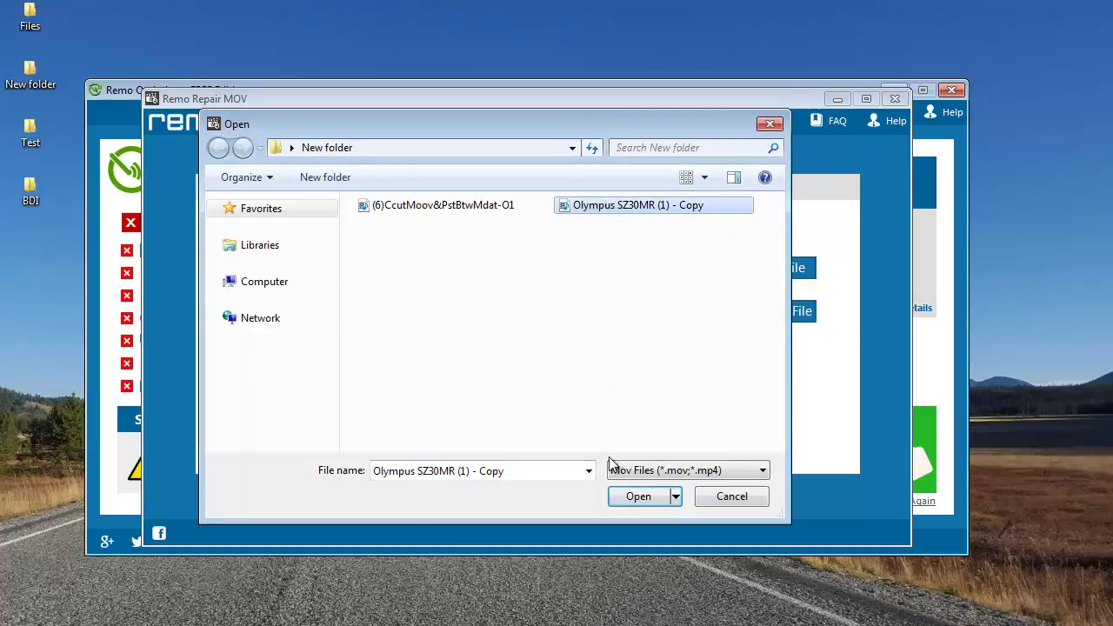
pyautogui.click(640, 496)
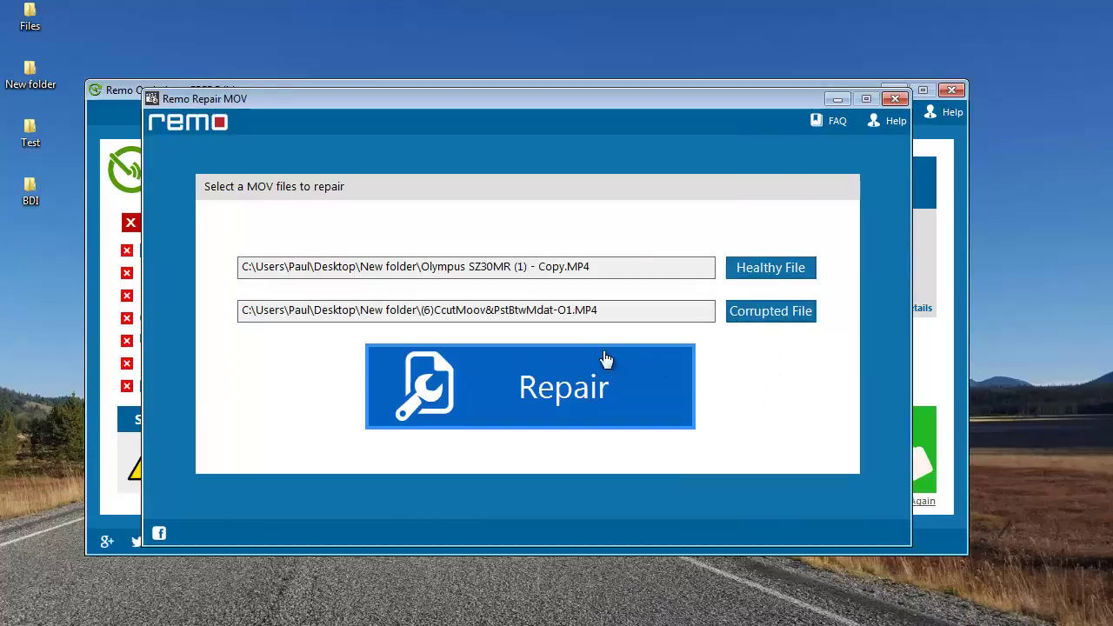
# Run the repair, which yields a 29.05 MB, 2-track mp4a/avc1 file lasting 00:00:11.
pyautogui.click(556, 391)
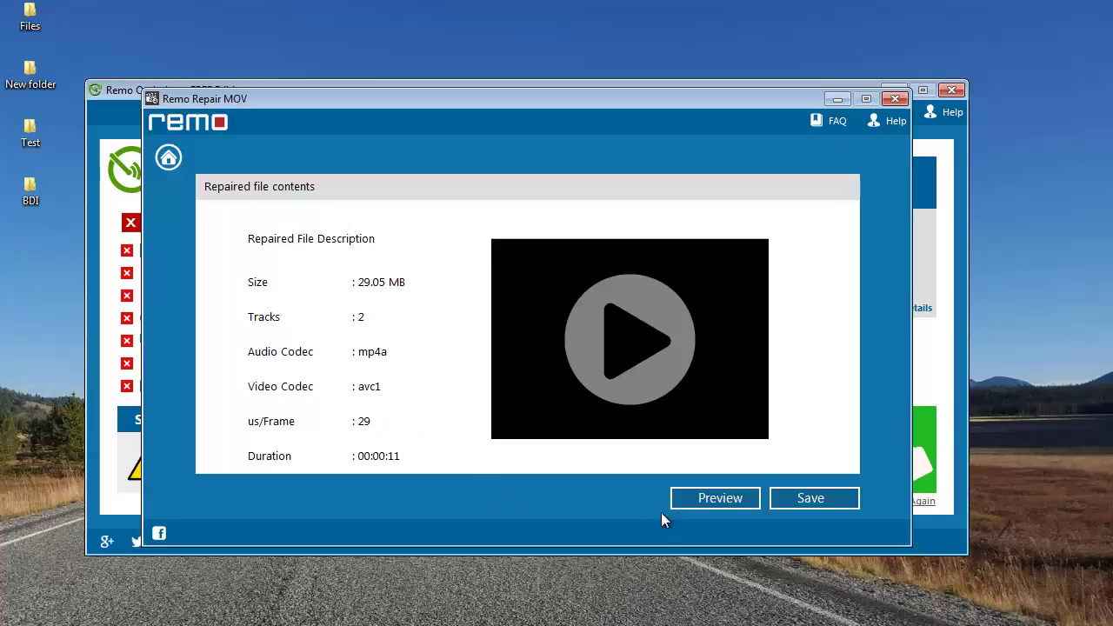
pyautogui.click(719, 510)
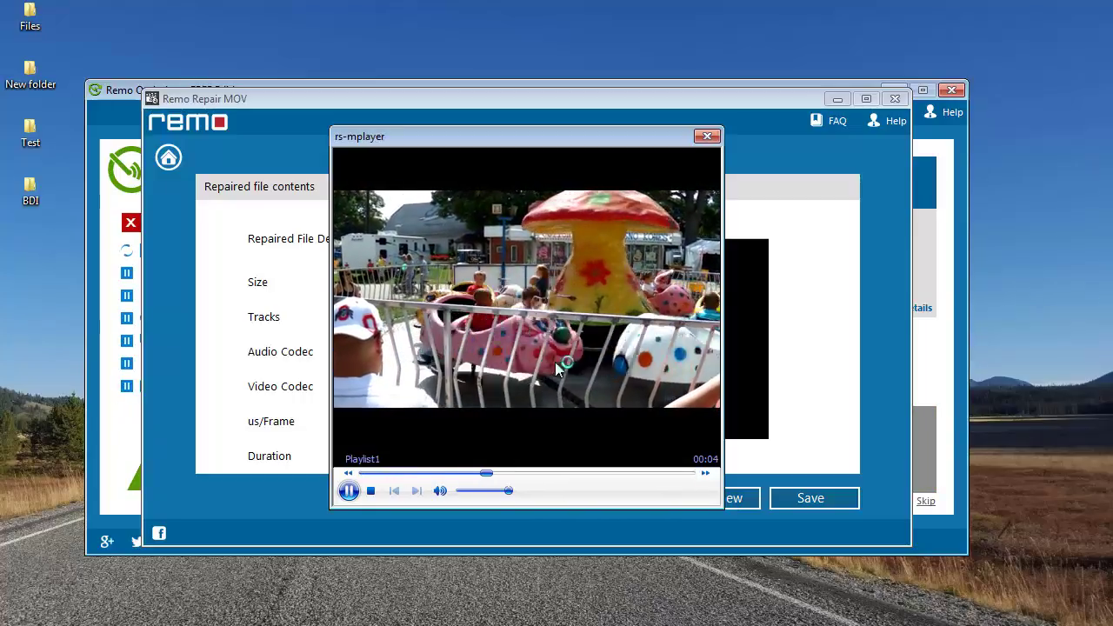
pyautogui.click(706, 138)
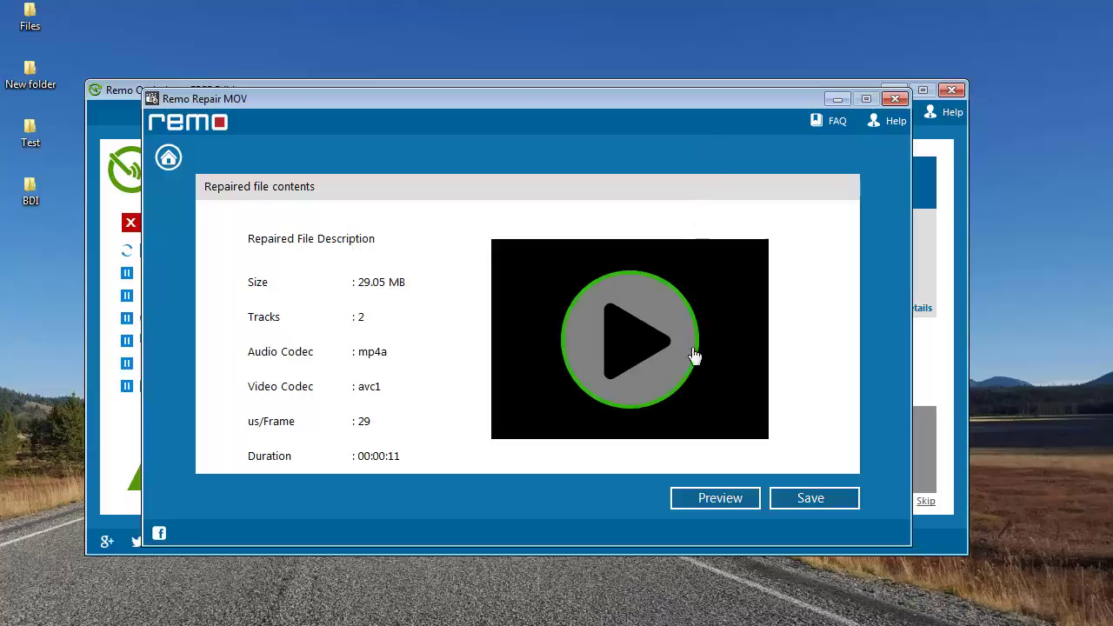
pyautogui.click(815, 502)
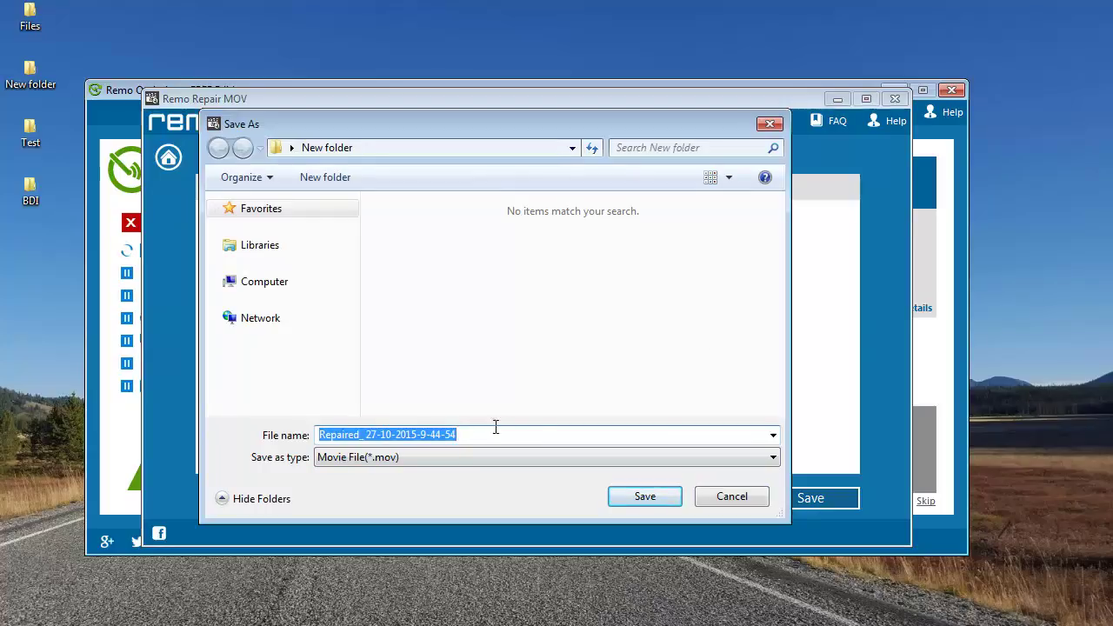
pyautogui.click(293, 214)
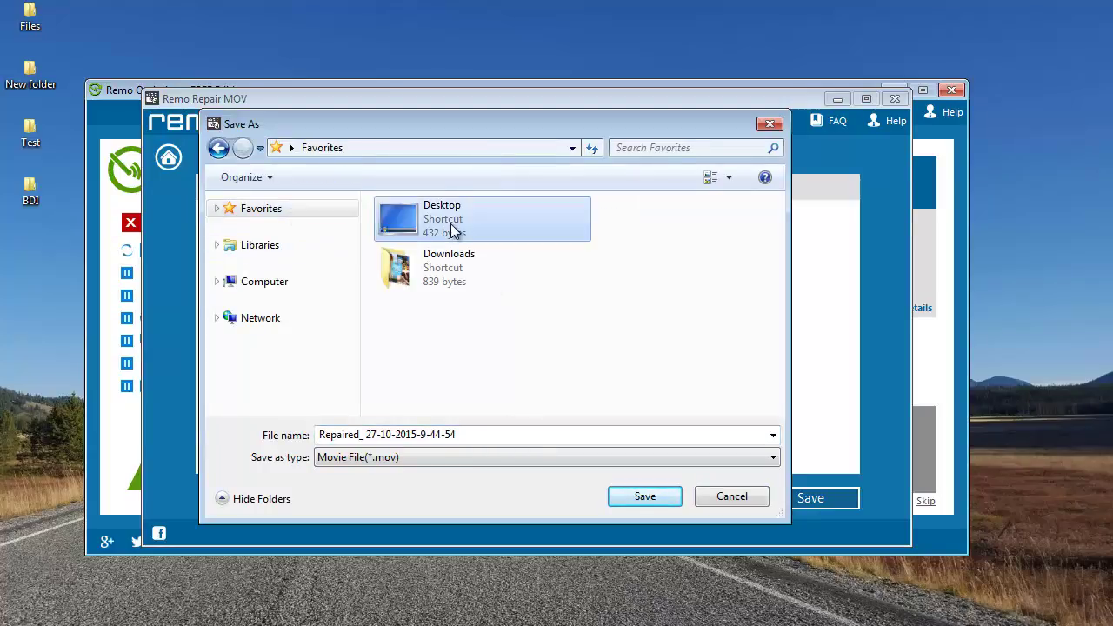
pyautogui.doubleClick(454, 229)
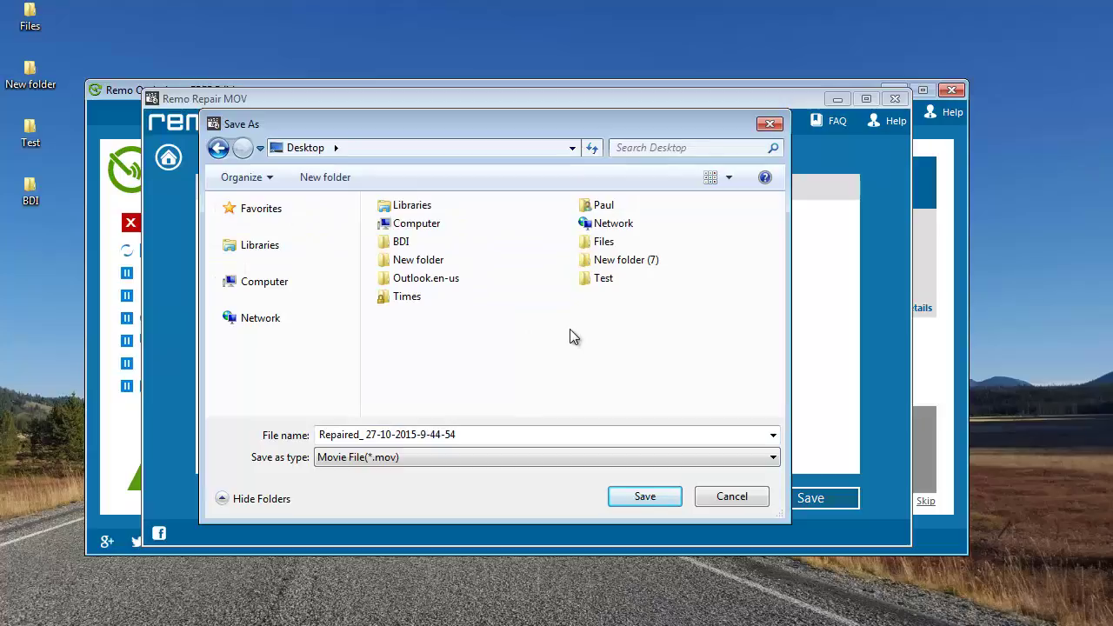
pyautogui.doubleClick(437, 261)
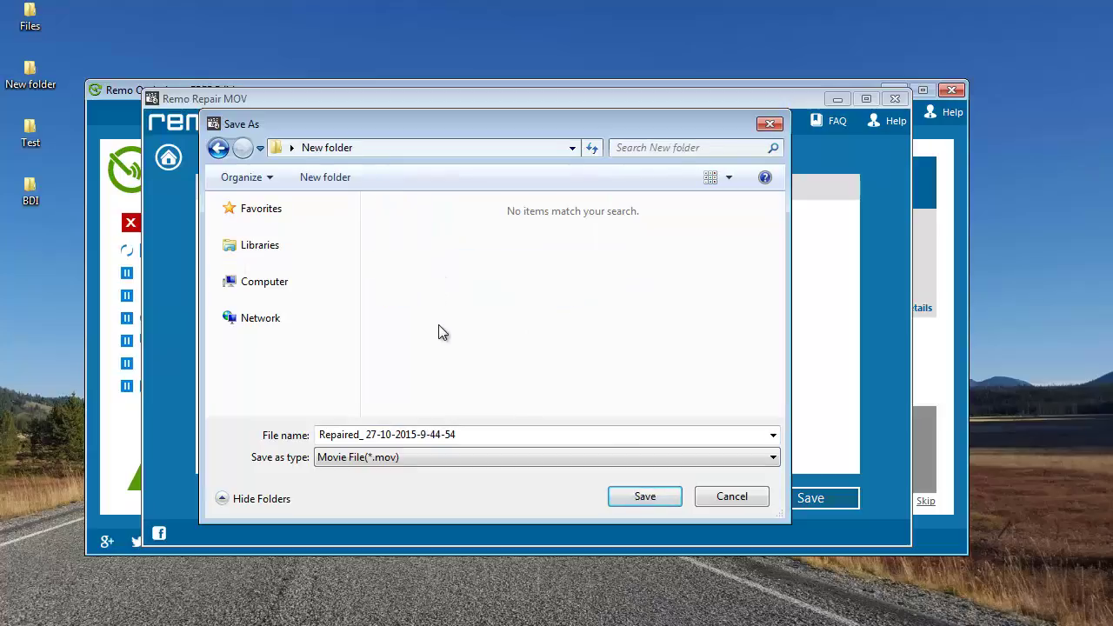
pyautogui.click(644, 497)
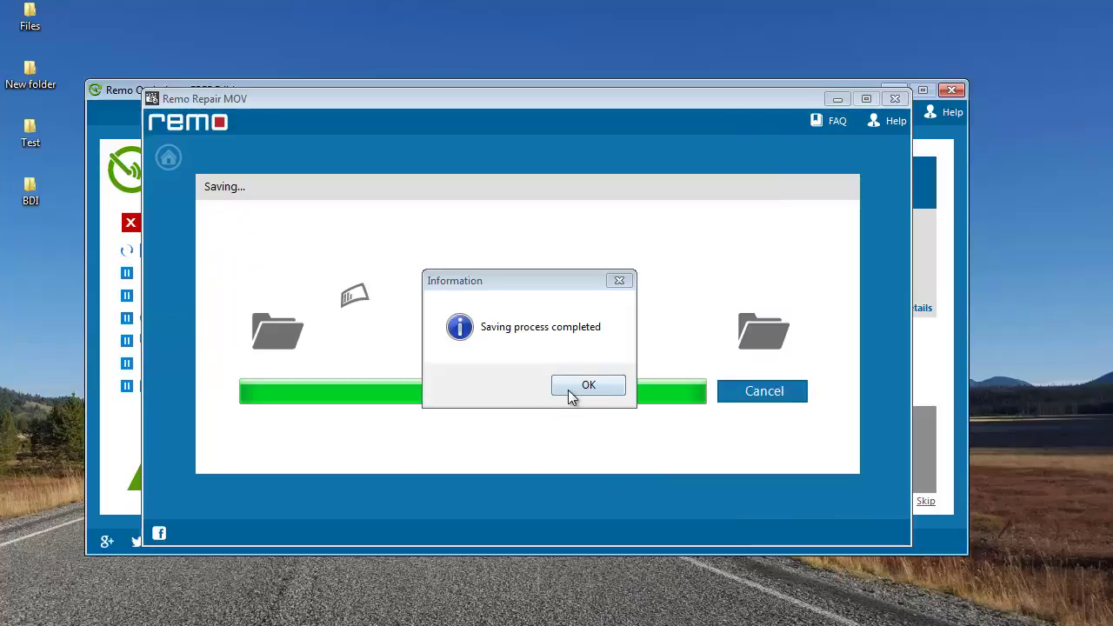
pyautogui.click(588, 387)
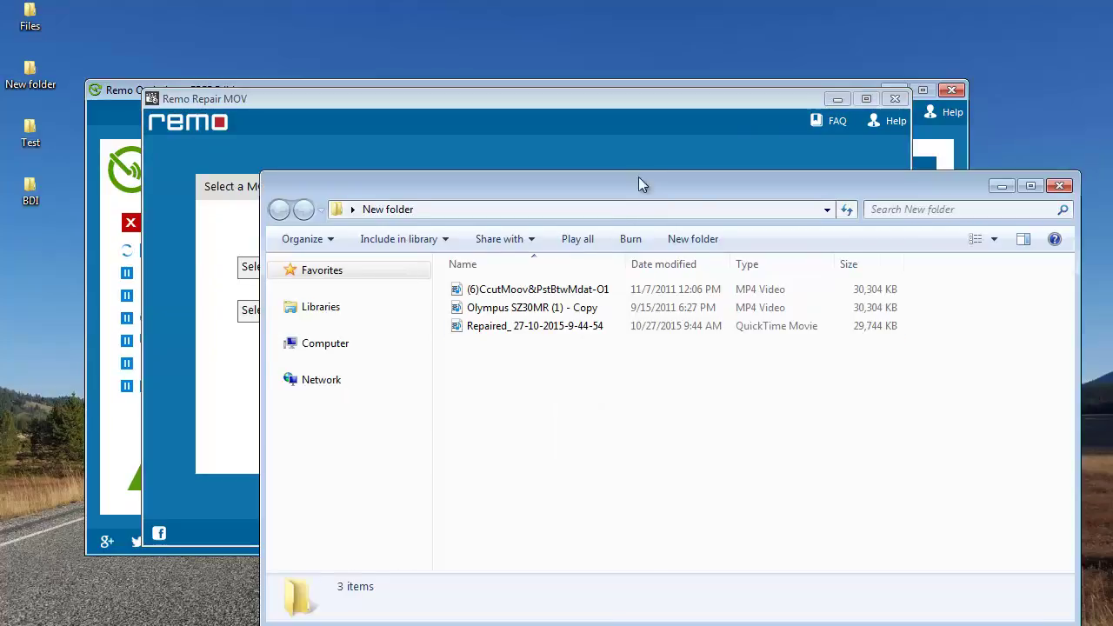
pyautogui.moveTo(638, 178); pyautogui.dragTo(510, 116)
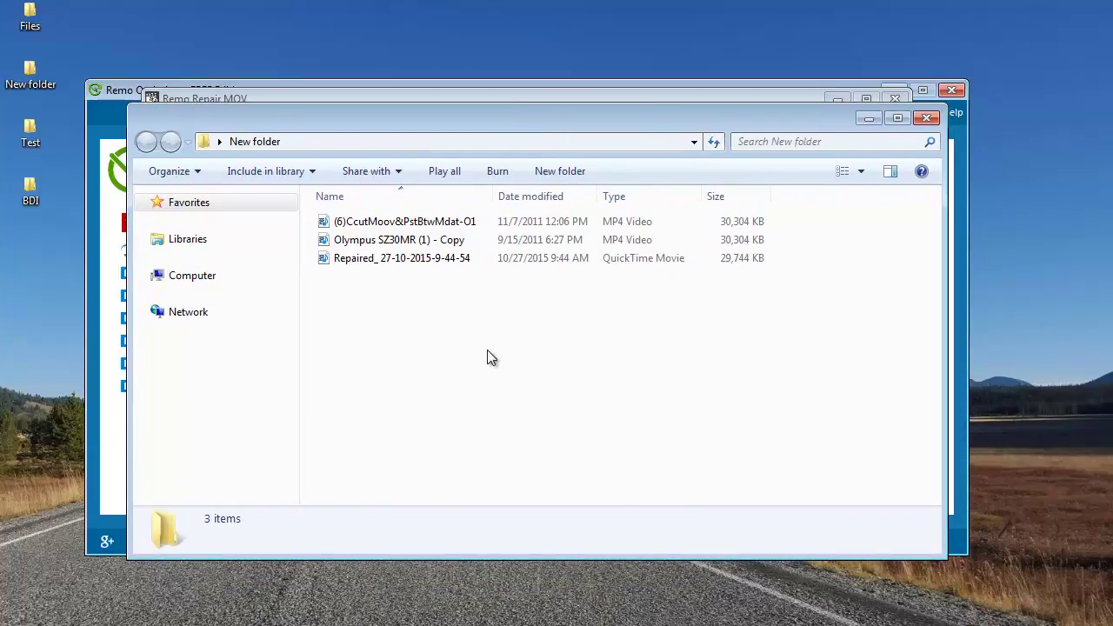
pyautogui.doubleClick(390, 260)
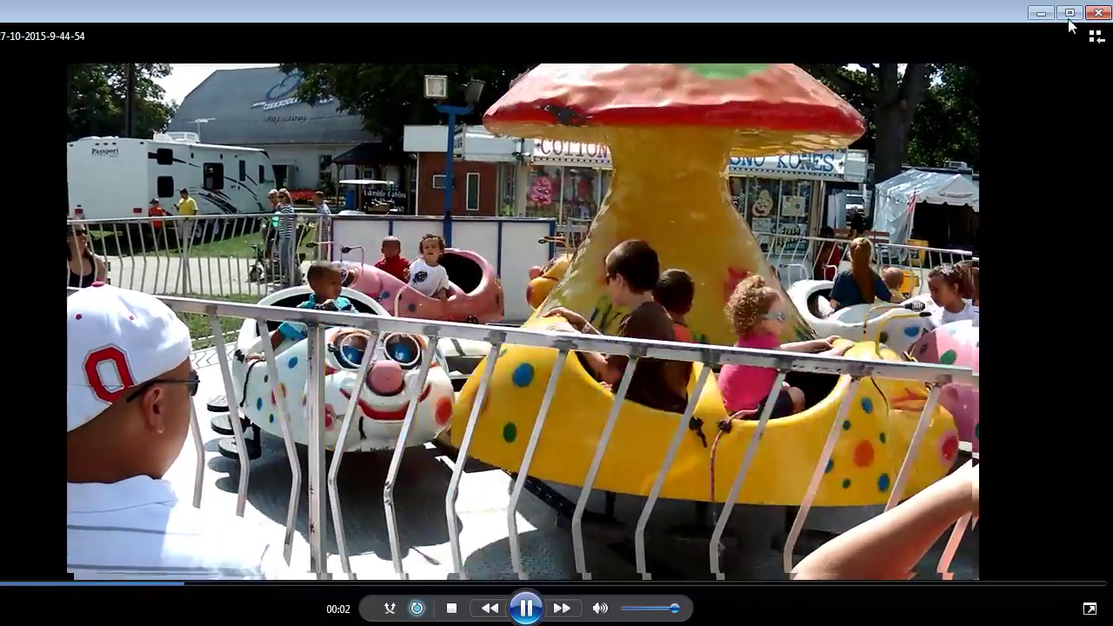
pyautogui.click(1069, 12)
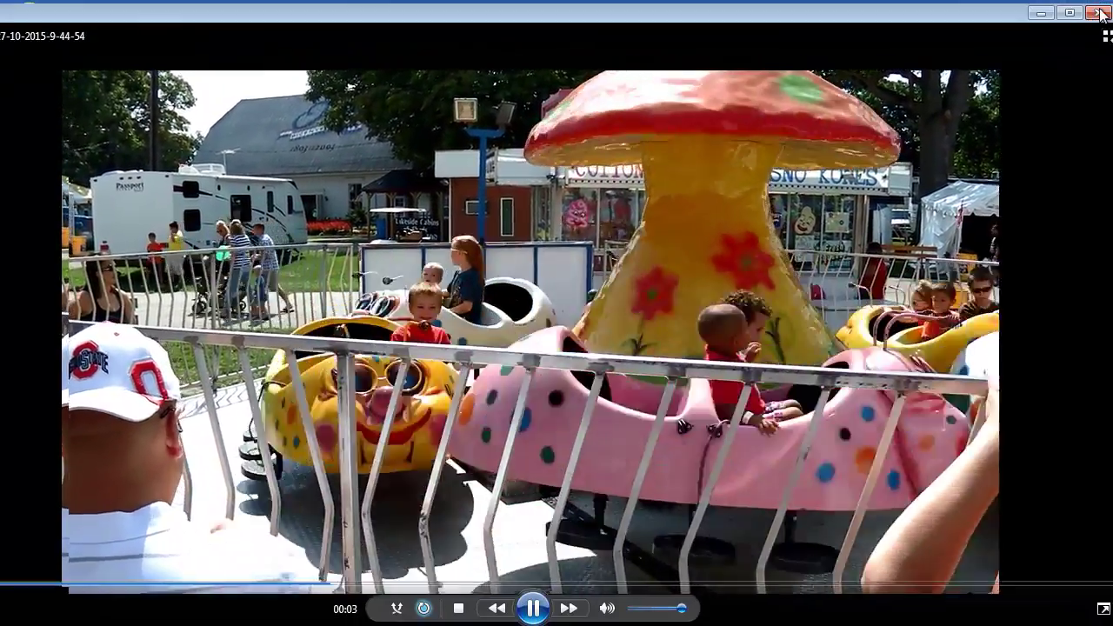
pyautogui.click(1104, 6)
pyautogui.click(801, 359)
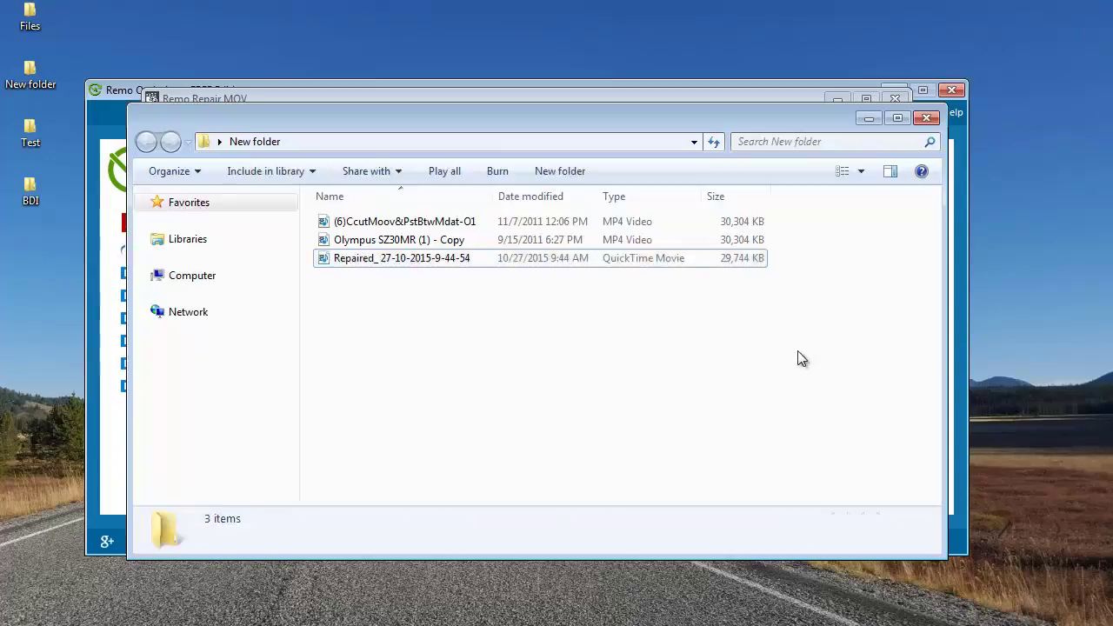